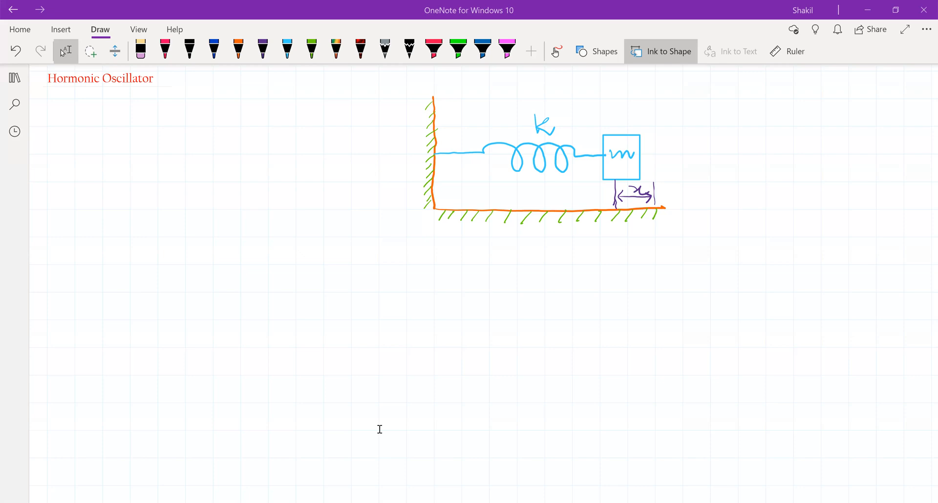
Handwrite the term m d²x/dt² in purple ink beside the spring-mass diagram, under the page title.
click(238, 49)
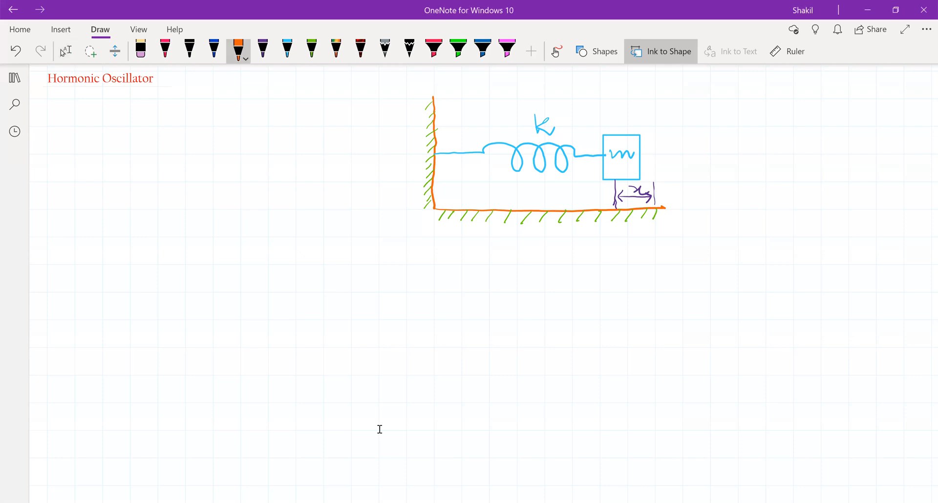
click(263, 49)
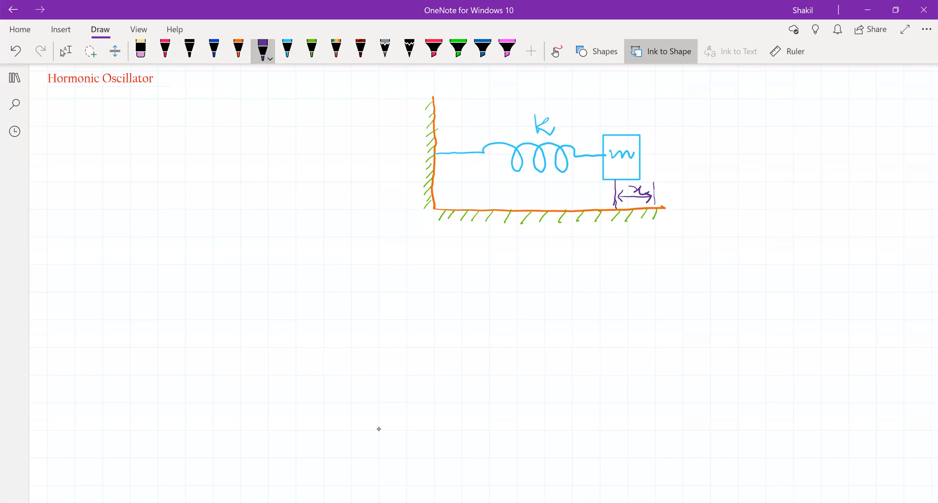
mouse_move(93, 146)
mouse_down()
mouse_move(123, 140)
mouse_move(153, 156)
mouse_move(147, 148)
mouse_move(171, 134)
mouse_move(181, 152)
mouse_up()
drag(182, 128, 190, 156)
drag(130, 163, 183, 156)
drag(149, 182, 165, 200)
mouse_move(175, 168)
mouse_down()
mouse_move(177, 200)
mouse_move(183, 178)
mouse_up()
Complete the purple equation with + kx = 0 and draw a downward arrow beneath it.
mouse_move(188, 175)
mouse_down()
mouse_move(195, 181)
mouse_move(223, 151)
mouse_up()
drag(213, 144, 216, 158)
drag(242, 132, 244, 160)
mouse_move(259, 139)
mouse_down()
mouse_move(261, 160)
mouse_move(279, 160)
mouse_up()
drag(288, 136, 293, 158)
mouse_move(305, 143)
mouse_down()
mouse_move(348, 136)
mouse_move(350, 146)
mouse_move(337, 133)
mouse_up()
click(141, 49)
click(263, 48)
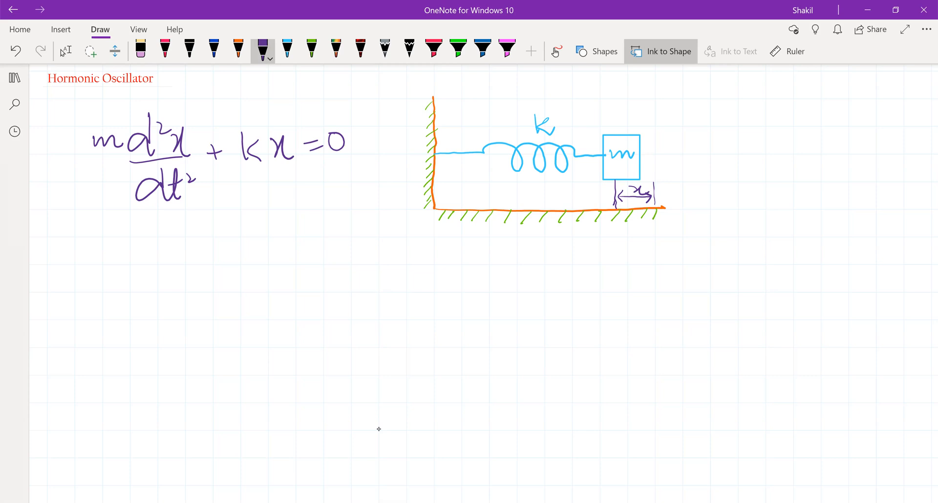
mouse_move(204, 195)
mouse_down()
mouse_move(201, 235)
mouse_move(215, 221)
mouse_up()
Handwrite the general solution x(t) = A cos w0t + B sin w0t in blue below the arrow and underline the differential equation.
click(214, 49)
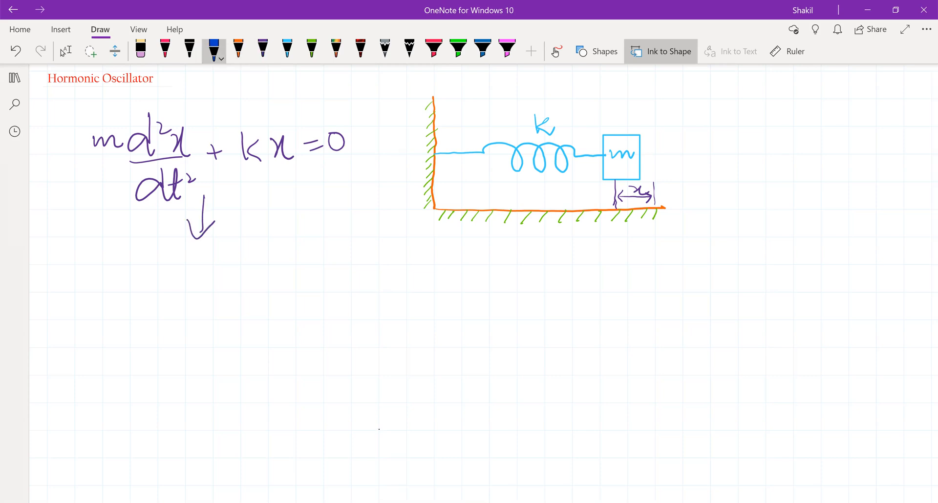
mouse_move(76, 293)
mouse_down()
mouse_move(88, 320)
mouse_move(112, 319)
mouse_up()
mouse_move(123, 291)
mouse_down()
mouse_move(131, 315)
mouse_move(132, 300)
mouse_up()
drag(141, 290, 148, 320)
drag(157, 303, 173, 305)
mouse_move(158, 313)
mouse_down()
mouse_move(219, 316)
mouse_move(215, 301)
mouse_move(251, 315)
mouse_up()
mouse_move(272, 291)
mouse_down()
mouse_move(270, 320)
mouse_move(302, 298)
mouse_move(306, 318)
mouse_up()
mouse_move(317, 290)
mouse_down()
mouse_move(324, 320)
mouse_move(322, 305)
mouse_up()
drag(329, 305, 337, 318)
drag(357, 289, 358, 322)
drag(359, 287, 364, 319)
mouse_move(406, 283)
mouse_down()
mouse_move(393, 320)
mouse_move(439, 317)
mouse_up()
mouse_move(442, 308)
mouse_down()
mouse_move(510, 318)
mouse_move(508, 299)
mouse_up()
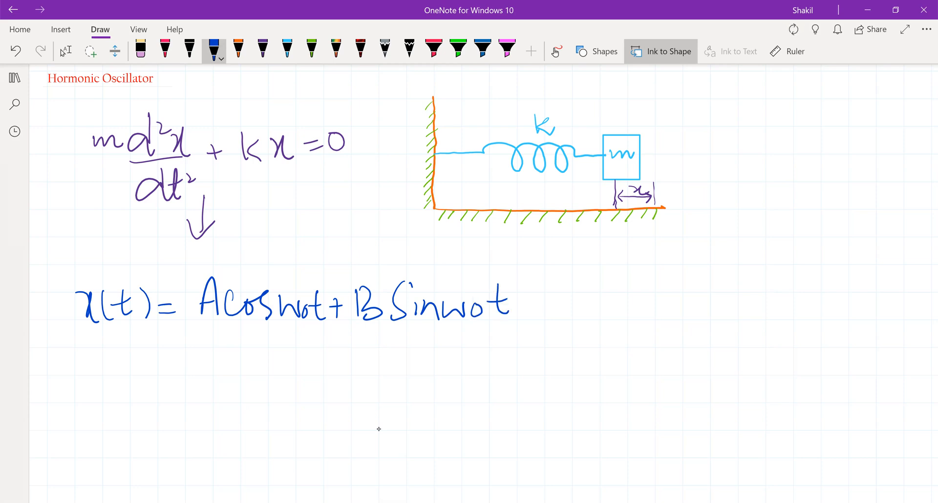
drag(127, 216, 266, 197)
Handwrite the initial conditions x(0) = 1, x'(0) = 0 in orange ink below the general solution.
click(312, 49)
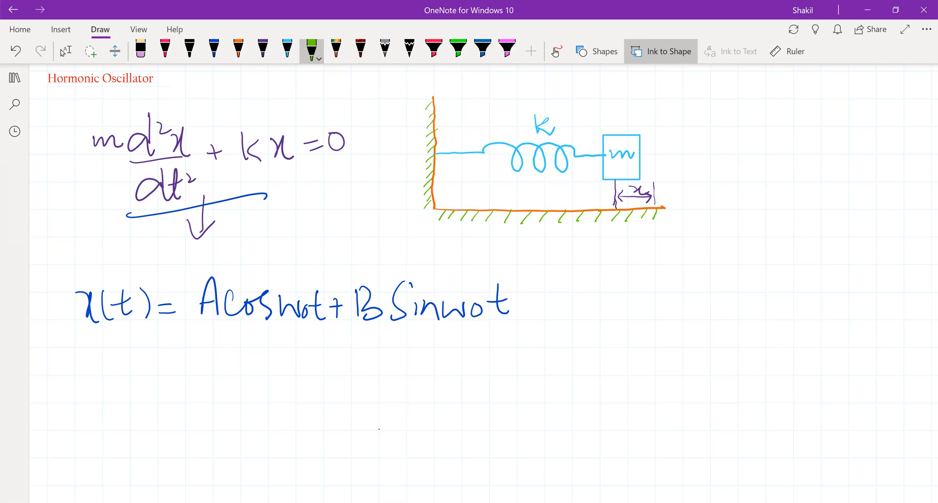
click(238, 49)
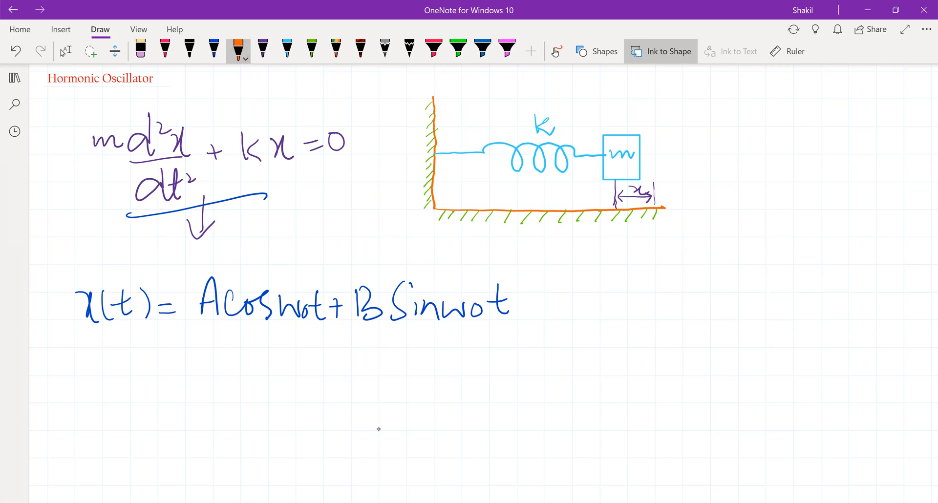
drag(157, 366, 167, 380)
mouse_move(177, 362)
mouse_down()
mouse_move(172, 397)
mouse_move(194, 394)
mouse_move(221, 371)
mouse_up()
mouse_move(228, 360)
mouse_down()
mouse_move(230, 398)
mouse_move(264, 379)
mouse_up()
drag(250, 390, 313, 396)
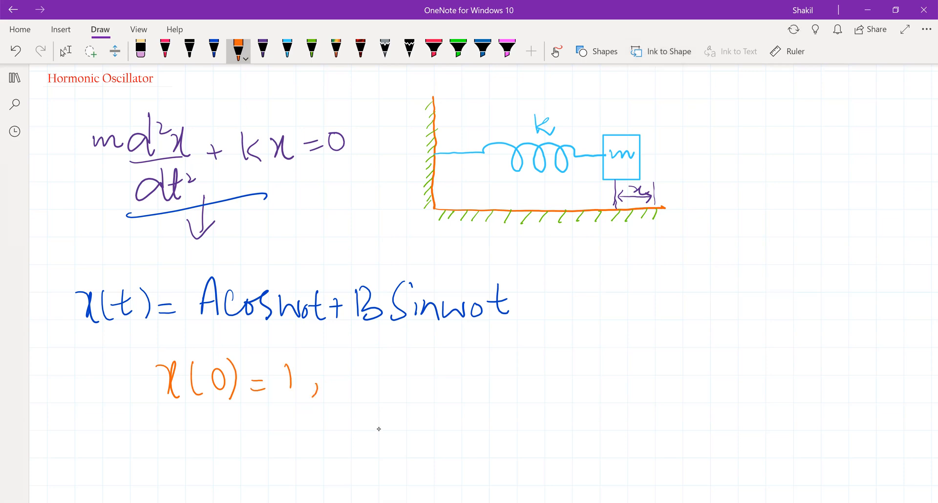
mouse_move(350, 372)
mouse_down()
mouse_move(367, 397)
mouse_move(385, 394)
mouse_up()
mouse_move(395, 358)
mouse_down()
mouse_move(391, 392)
mouse_move(379, 369)
mouse_move(402, 378)
mouse_move(407, 369)
mouse_up()
mouse_move(419, 358)
mouse_down()
mouse_move(421, 394)
mouse_move(468, 371)
mouse_up()
drag(448, 387, 468, 383)
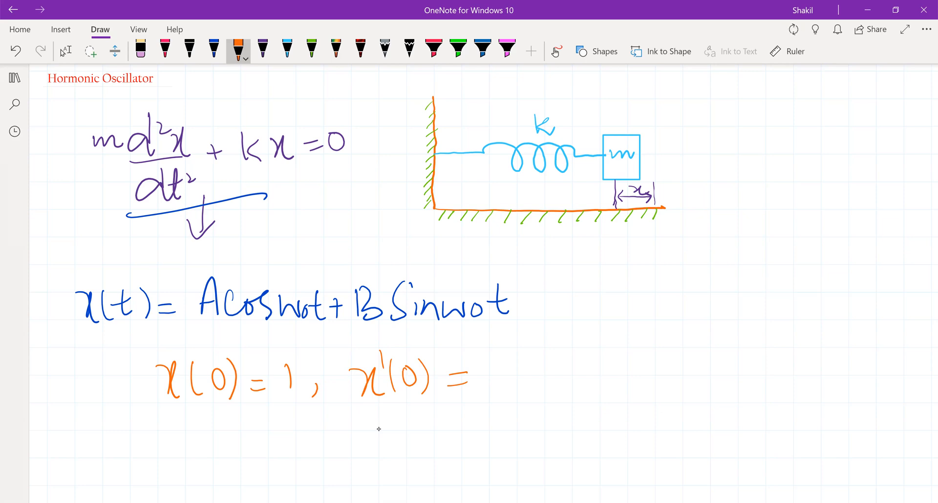
drag(488, 360, 489, 363)
Handwrite the particular solution x(t) = cos w0t in purple below the initial conditions, followed by a comma.
scroll(378, 430, down, 1)
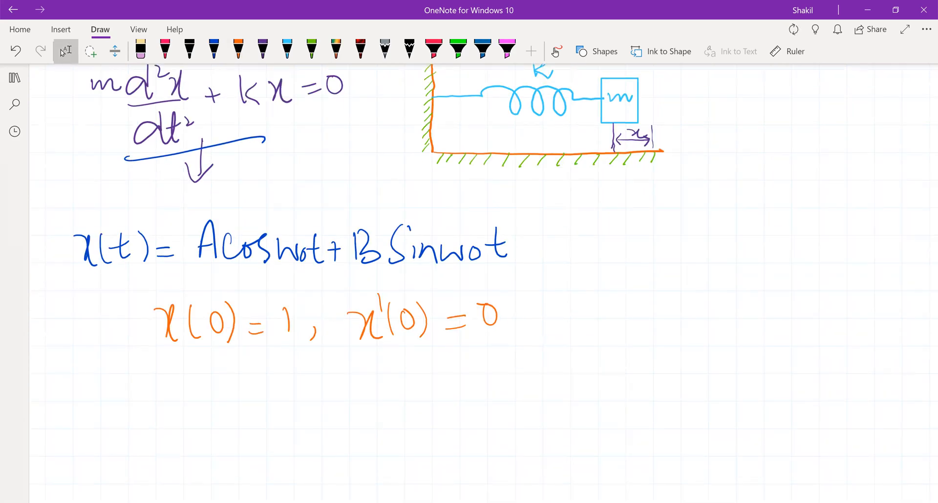
click(263, 50)
drag(95, 412, 107, 438)
mouse_move(126, 402)
mouse_down()
mouse_move(121, 440)
mouse_move(134, 439)
mouse_up()
drag(145, 416, 149, 416)
mouse_move(156, 397)
mouse_down()
mouse_move(168, 438)
mouse_move(199, 423)
mouse_up()
drag(188, 435, 202, 432)
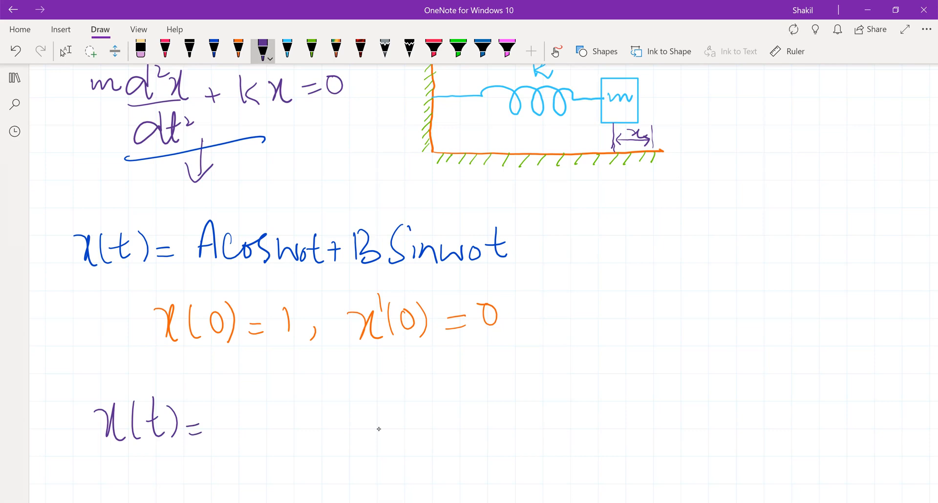
drag(242, 410, 252, 436)
mouse_move(260, 420)
mouse_down()
mouse_move(266, 436)
mouse_move(315, 415)
mouse_up()
drag(327, 416, 348, 430)
mouse_move(333, 418)
mouse_down()
mouse_move(350, 417)
mouse_move(381, 451)
mouse_up()
Handwrite w0 = √(k/m) after the particular solution and enclose it in a light blue box using Ink to Shape.
mouse_move(445, 403)
mouse_down()
mouse_move(456, 424)
mouse_move(481, 403)
mouse_move(493, 412)
mouse_up()
mouse_move(512, 417)
mouse_down()
mouse_move(526, 416)
mouse_move(528, 425)
mouse_move(557, 377)
mouse_move(601, 375)
mouse_up()
mouse_move(587, 391)
mouse_down()
mouse_move(588, 415)
mouse_move(602, 414)
mouse_move(585, 436)
mouse_up()
drag(605, 428, 632, 440)
click(661, 51)
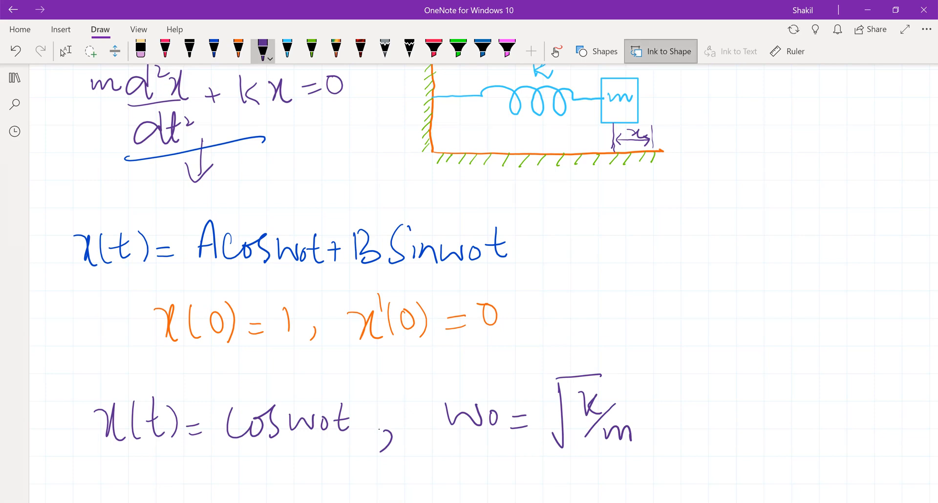
click(288, 48)
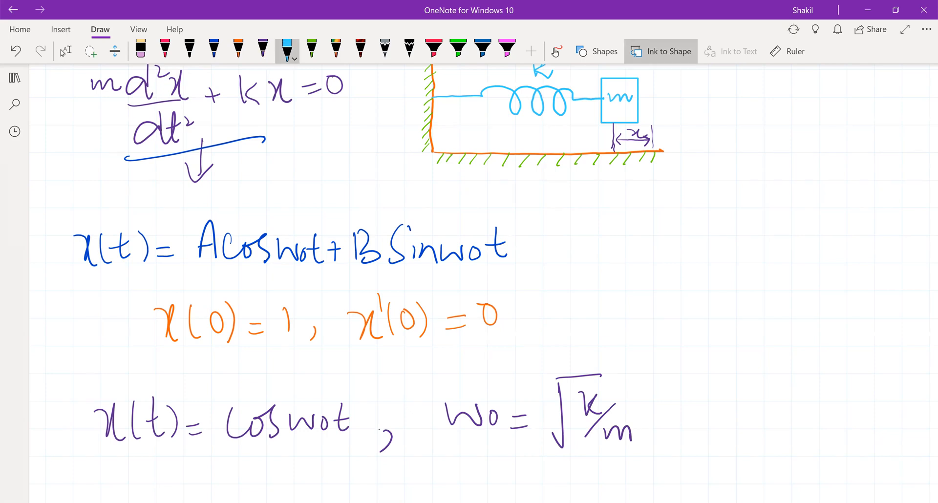
mouse_move(429, 374)
mouse_down()
mouse_move(454, 461)
mouse_move(656, 389)
mouse_move(472, 354)
mouse_move(429, 393)
mouse_up()
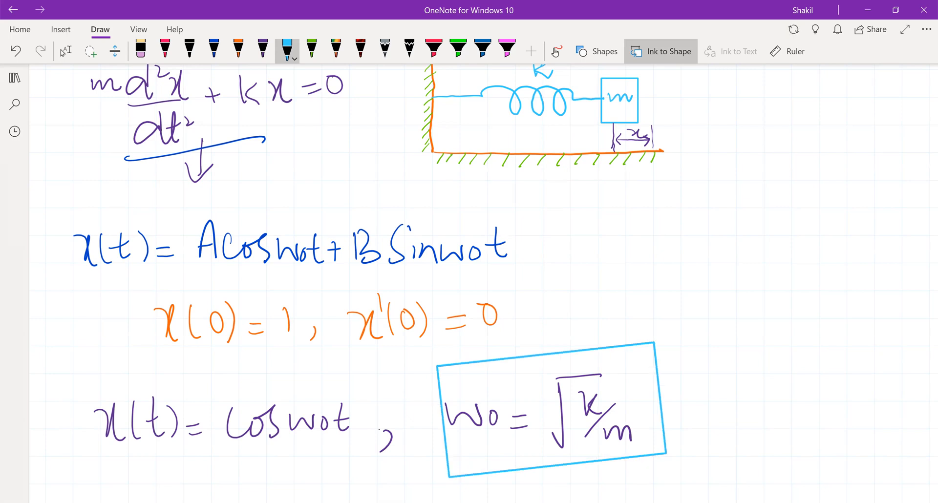
Draw light blue check marks beside the differential equation and the spring-mass diagram.
scroll(379, 429, down, 2)
scroll(379, 429, down, 2)
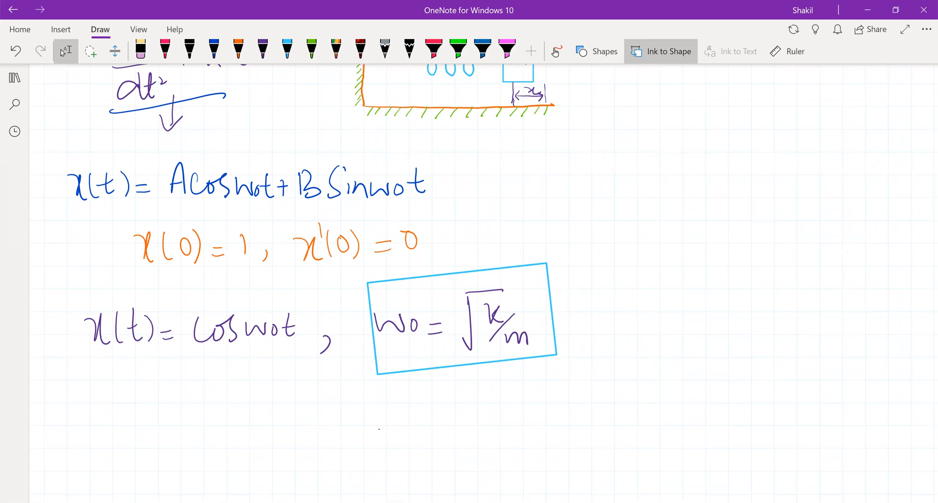
scroll(379, 429, up, 1)
scroll(379, 429, up, 1)
scroll(379, 429, down, 2)
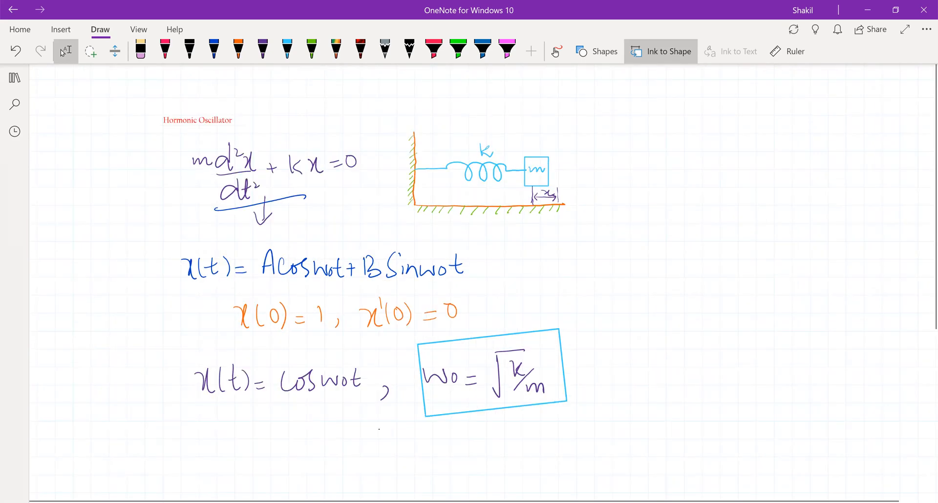
click(288, 49)
drag(45, 113, 104, 92)
drag(463, 120, 520, 110)
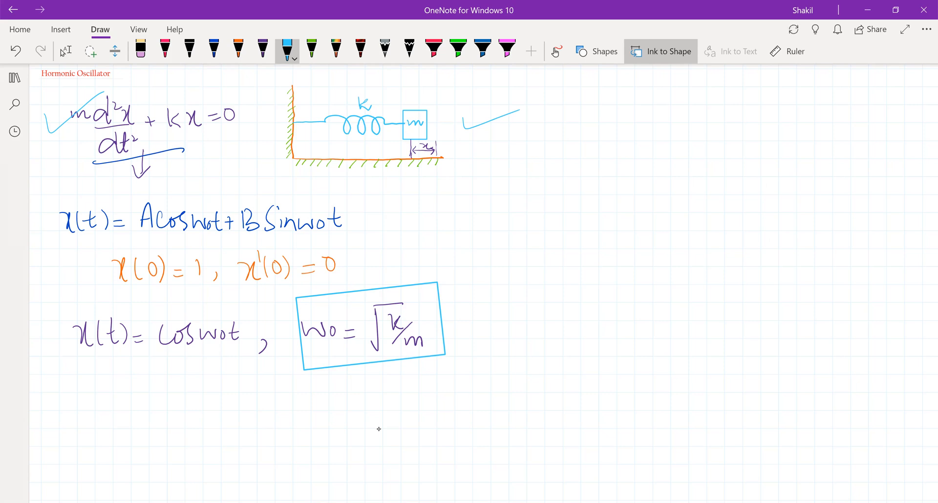
Start the equation mx'' + in green ink in the empty area below the particular solution.
click(312, 49)
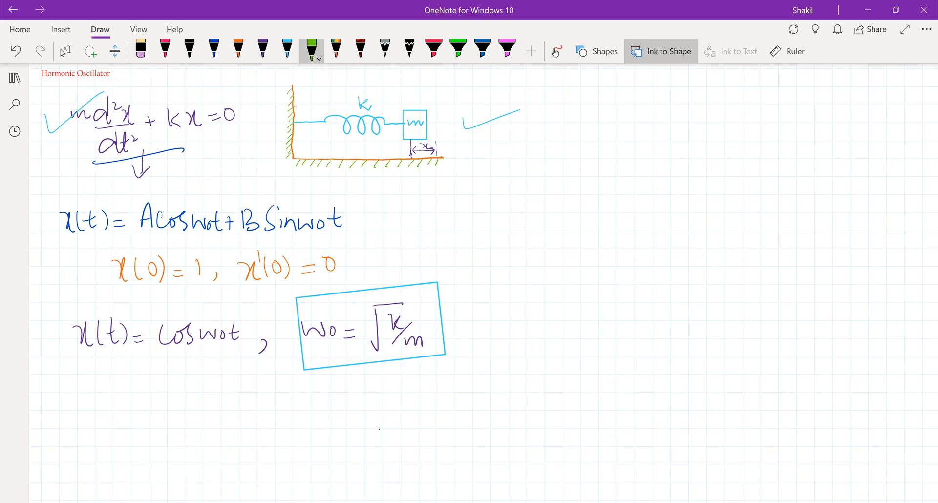
scroll(283, 220, down, 1)
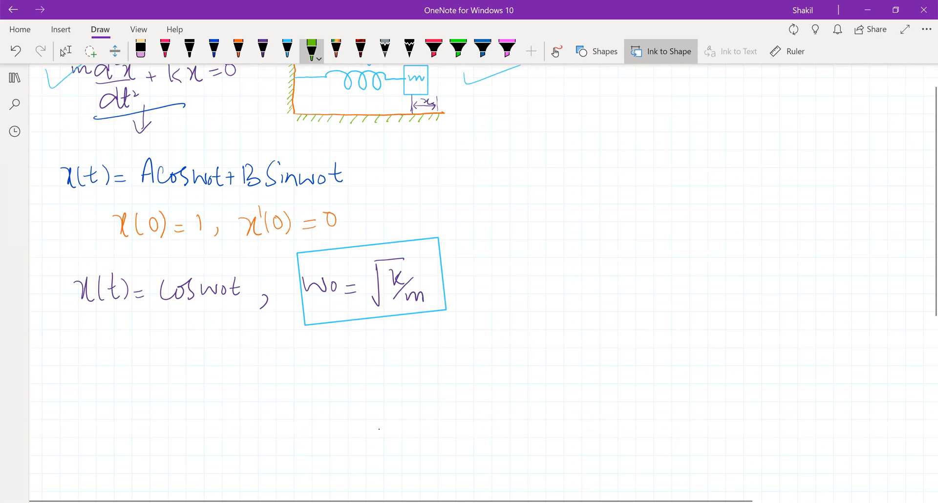
click(62, 52)
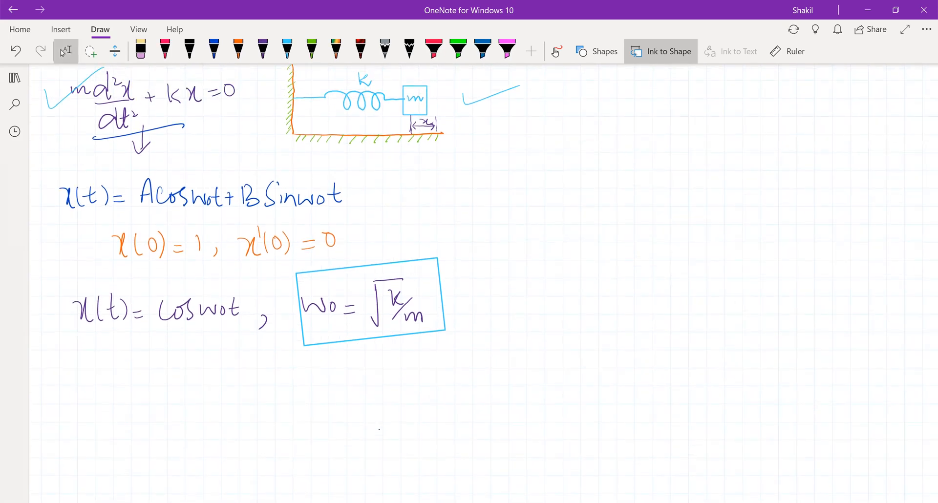
click(312, 49)
mouse_move(138, 433)
mouse_down()
mouse_move(138, 455)
mouse_move(169, 457)
mouse_move(194, 442)
mouse_up()
mouse_move(198, 424)
mouse_down()
mouse_move(203, 459)
mouse_move(209, 433)
mouse_move(245, 446)
mouse_up()
mouse_move(243, 430)
mouse_down()
mouse_move(244, 457)
mouse_move(280, 437)
mouse_up()
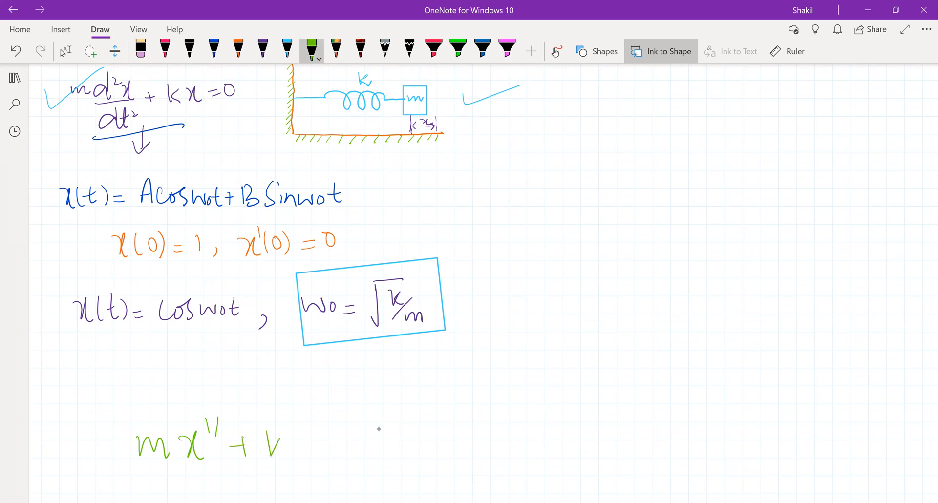
Turn off Ink to Shape, correct the stroke after the plus sign and complete the green equation as mx'' + kx = 0.
click(663, 52)
click(141, 49)
mouse_move(268, 437)
mouse_down()
mouse_move(280, 447)
mouse_move(266, 452)
mouse_up()
click(312, 49)
mouse_move(277, 434)
mouse_down()
mouse_move(269, 445)
mouse_move(281, 451)
mouse_up()
drag(286, 435, 295, 453)
drag(320, 437, 334, 436)
drag(321, 449, 339, 447)
drag(374, 421, 380, 424)
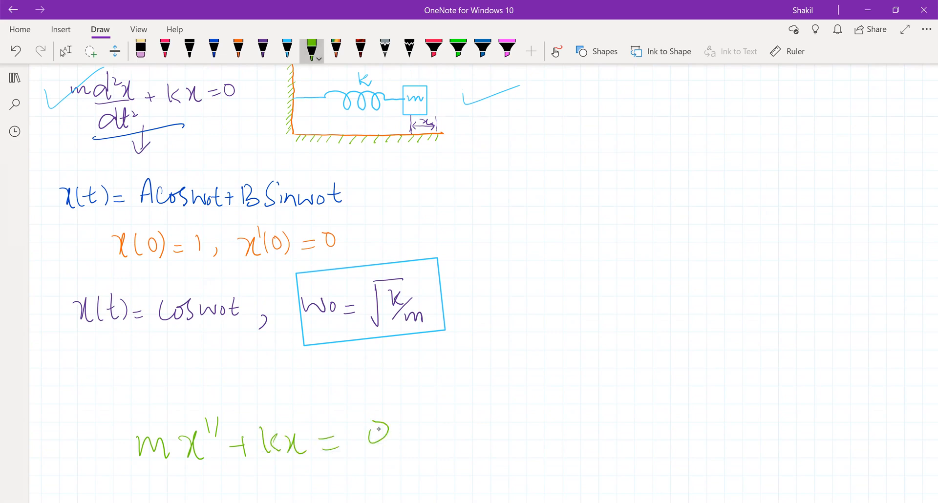
Handwrite the rearranged equation x'' = -kx/m in green below mx'' + kx = 0.
scroll(379, 429, down, 3)
drag(172, 416, 186, 441)
mouse_move(194, 415)
mouse_down()
mouse_move(197, 443)
mouse_move(199, 415)
mouse_up()
mouse_move(212, 399)
mouse_down()
mouse_move(209, 417)
mouse_move(247, 427)
mouse_up()
drag(228, 441, 293, 426)
mouse_move(304, 411)
mouse_down()
mouse_move(307, 436)
mouse_move(348, 434)
mouse_up()
drag(349, 415, 361, 435)
mouse_move(296, 447)
mouse_down()
mouse_move(366, 443)
mouse_move(349, 455)
mouse_move(356, 463)
mouse_up()
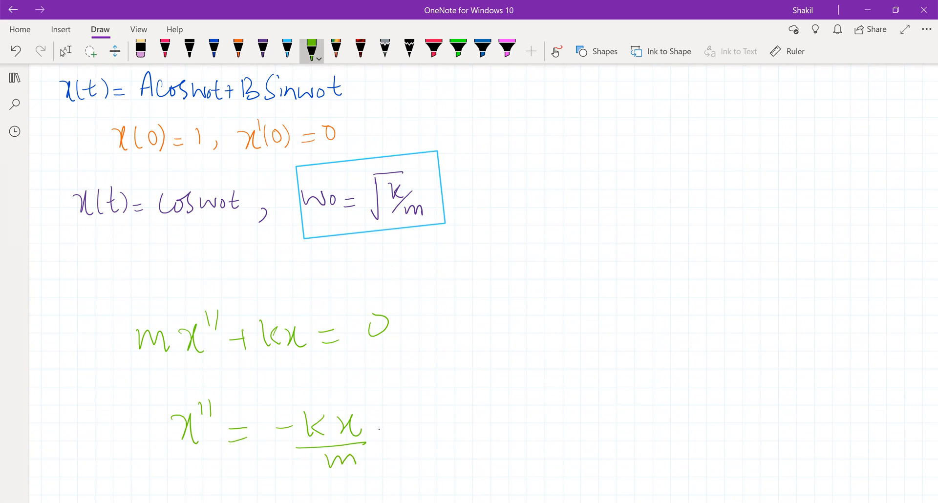
Handwrite the parameters k = 5 and m = 2 beside the rearranged equation and double-underline x''.
scroll(379, 429, down, 2)
drag(391, 392, 392, 398)
mouse_move(438, 360)
mouse_down()
mouse_move(456, 379)
mouse_move(474, 369)
mouse_up()
drag(462, 382, 477, 378)
drag(490, 358, 490, 379)
drag(494, 359, 508, 356)
mouse_move(453, 424)
mouse_down()
mouse_move(469, 414)
mouse_move(485, 424)
mouse_move(496, 410)
mouse_up()
drag(485, 423, 497, 419)
drag(510, 406, 525, 415)
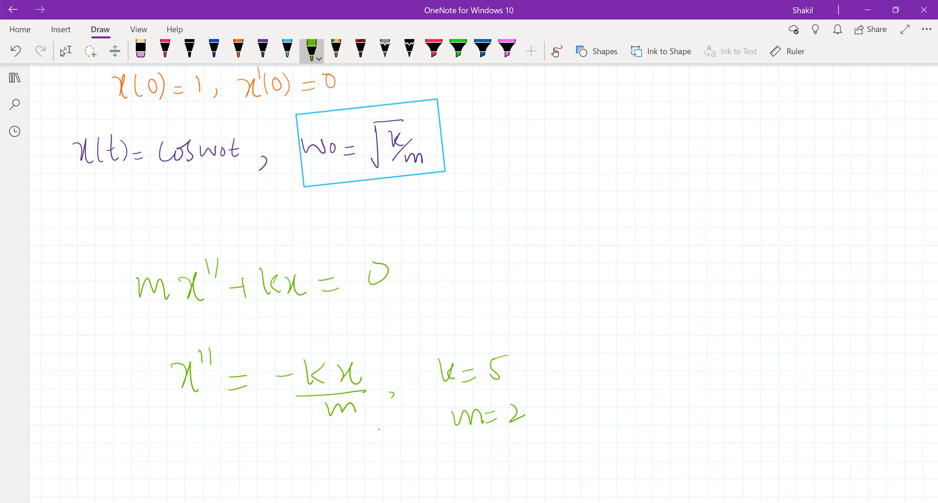
mouse_move(173, 405)
mouse_down()
mouse_move(193, 404)
mouse_move(194, 414)
mouse_up()
Handwrite the note "2 - Integrator" in orange ink below the rearranged equation.
click(238, 49)
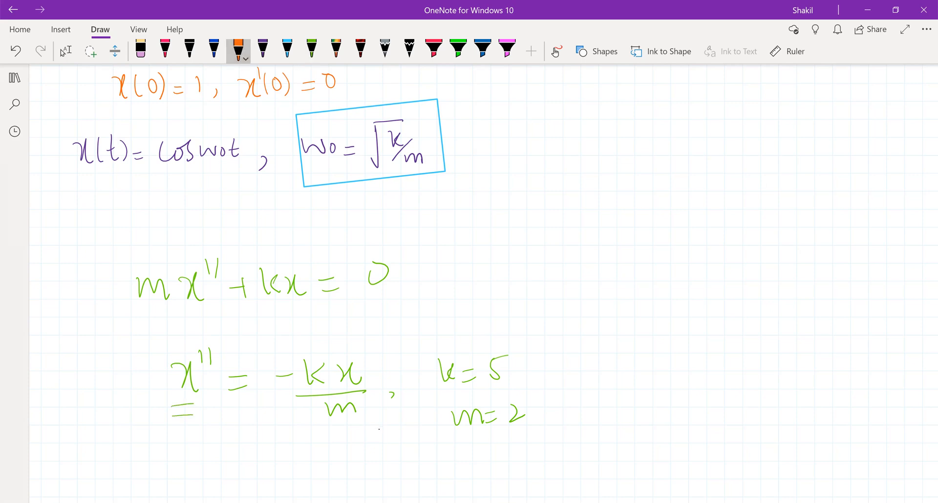
scroll(294, 244, down, 3)
click(66, 51)
key(ctrl+minus)
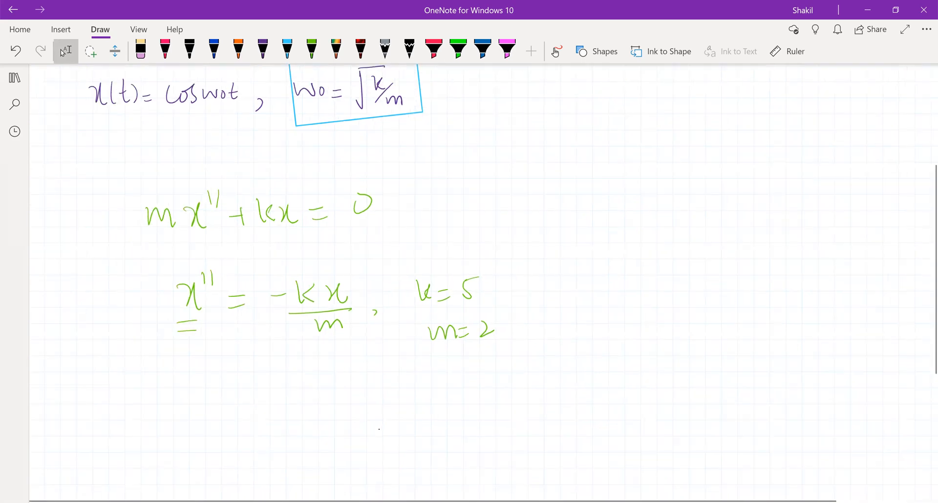
click(239, 49)
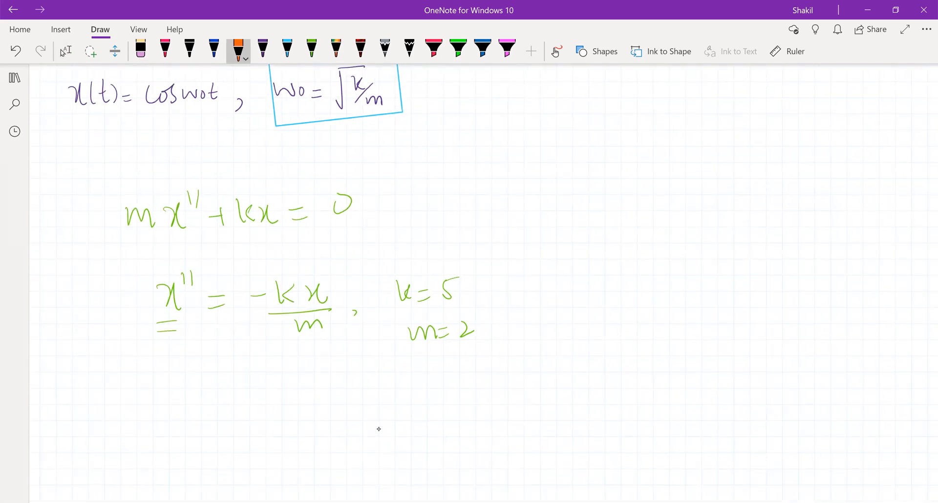
mouse_move(136, 386)
mouse_down()
mouse_move(134, 415)
mouse_move(163, 396)
mouse_up()
mouse_move(169, 379)
mouse_down()
mouse_move(172, 411)
mouse_move(204, 400)
mouse_move(215, 427)
mouse_up()
drag(222, 410, 258, 415)
mouse_move(259, 382)
mouse_down()
mouse_move(267, 414)
mouse_move(269, 398)
mouse_up()
drag(268, 391, 282, 410)
drag(280, 400, 287, 392)
mouse_move(155, 431)
mouse_down()
mouse_move(199, 440)
mouse_move(233, 430)
mouse_move(247, 452)
mouse_up()
drag(84, 391, 99, 418)
drag(108, 403, 123, 402)
Underline the initial conditions x(0) = 1 and x'(0) = 0 in orange, ending in text selection mode.
scroll(378, 429, up, 3)
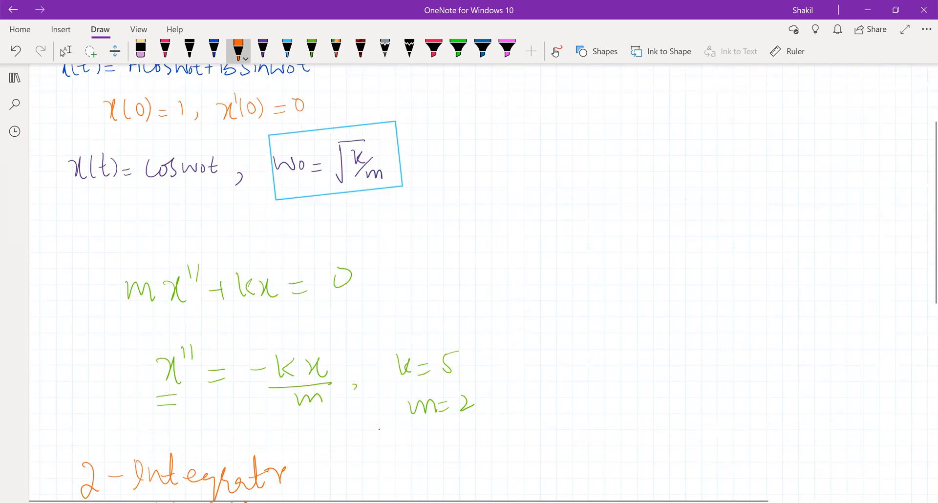
drag(233, 130, 323, 111)
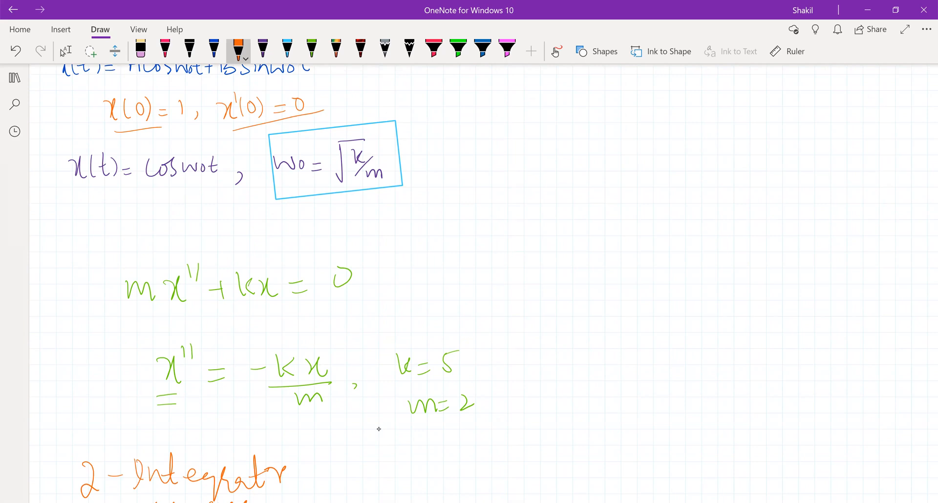
key(Escape)
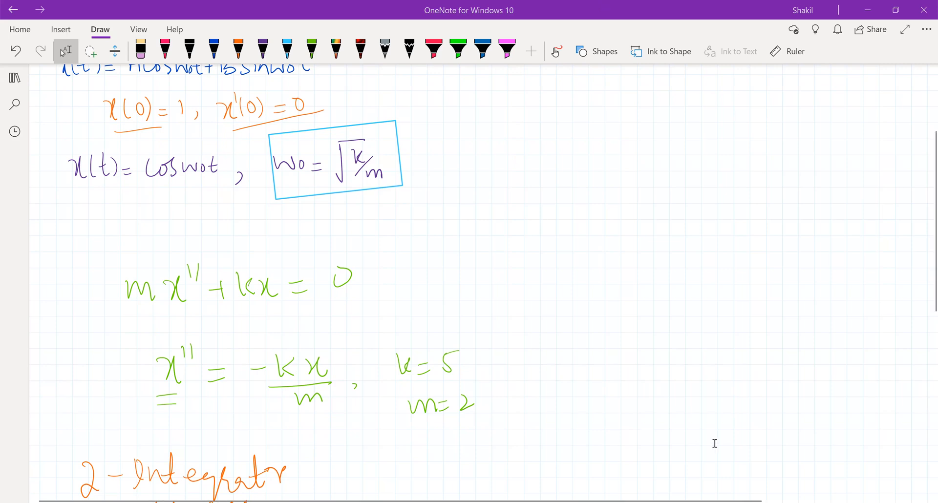
Switch to the untitled Simulink model and open the Library Browser.
key(alt+Tab)
click(445, 71)
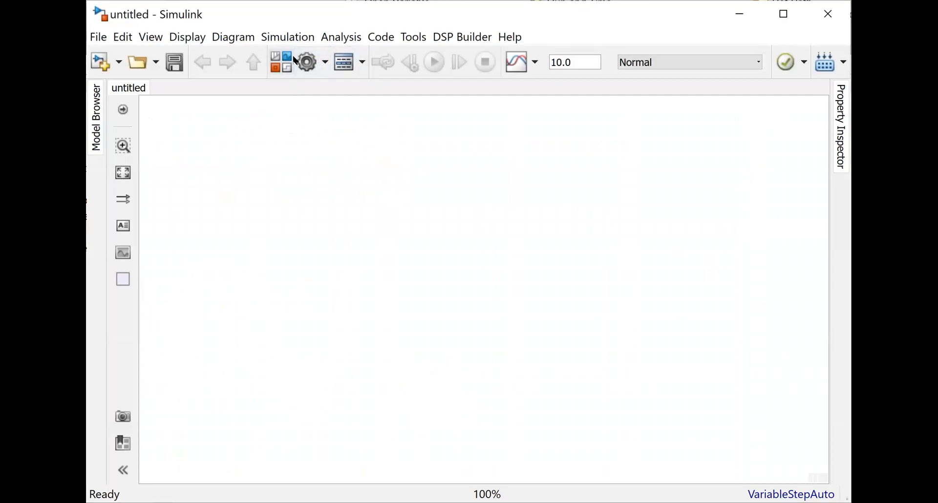
click(282, 64)
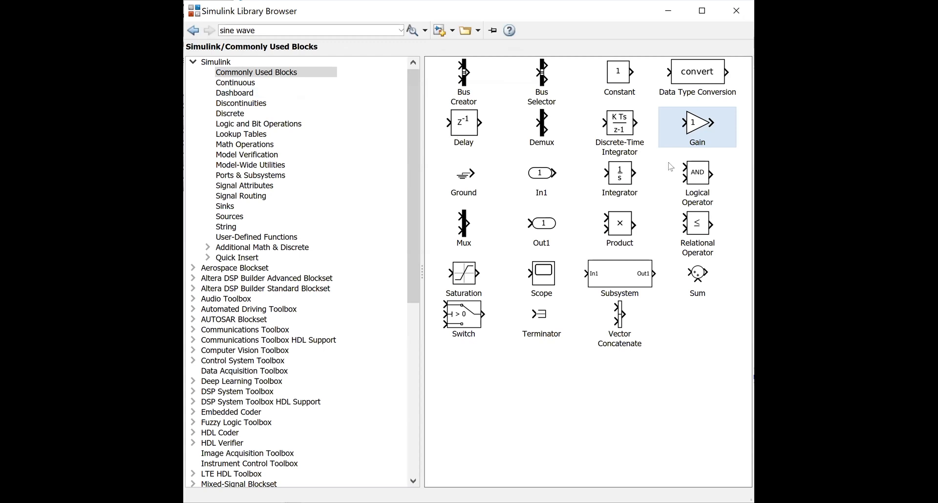
Add a Gain block and a Scope block from the commonly used blocks to the untitled model.
right_click(701, 123)
click(720, 130)
right_click(547, 274)
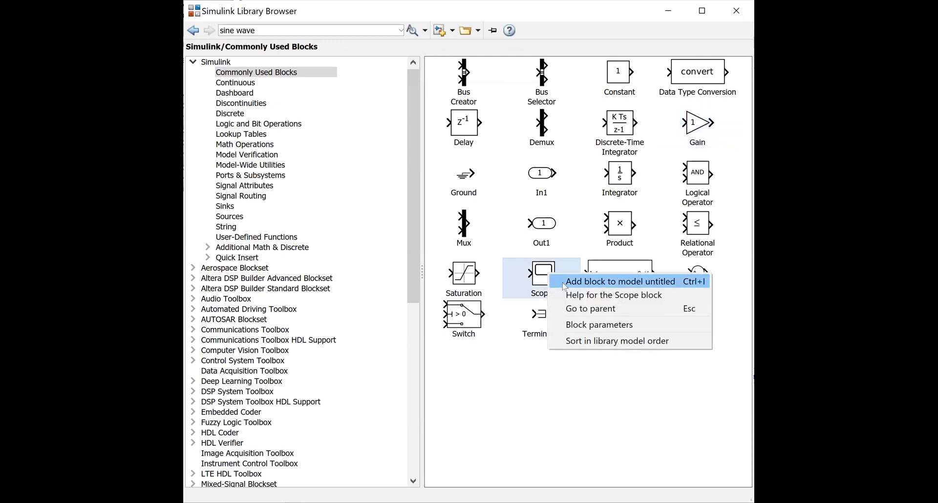
click(565, 286)
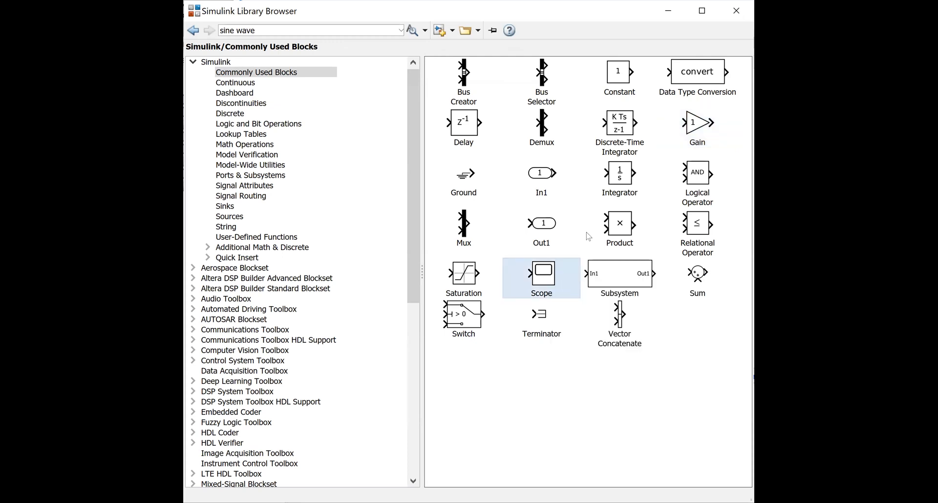
Add two Integrator blocks from the commonly used blocks to the untitled model.
right_click(624, 172)
click(624, 174)
right_click(628, 178)
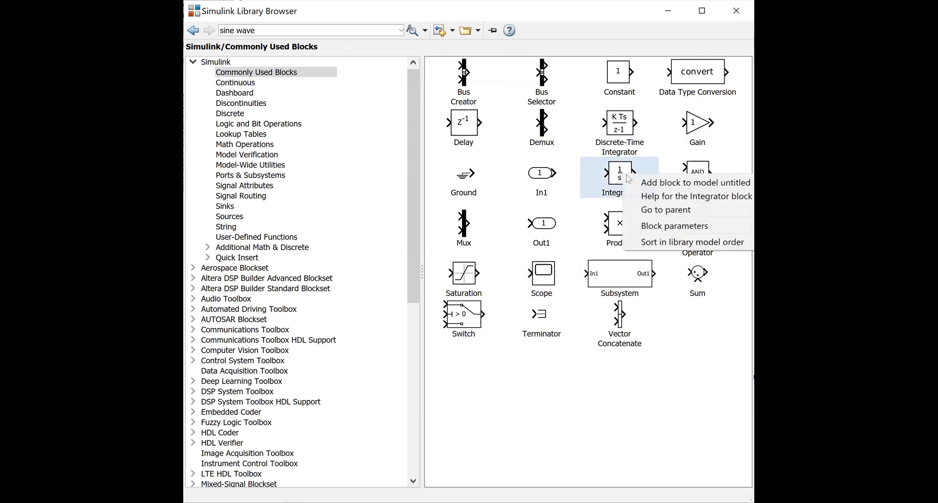
click(635, 183)
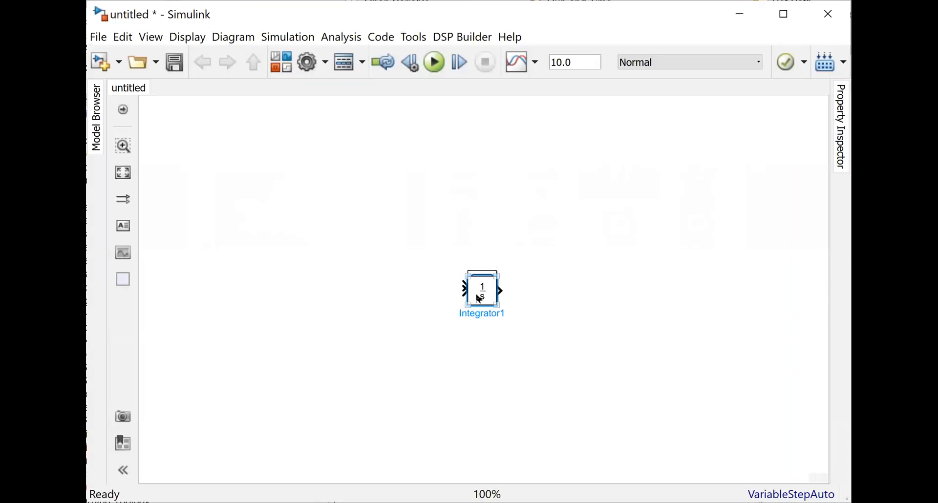
Separate the stacked blocks into a row with the two Integrators first and the Scope at the far end.
drag(476, 294, 303, 262)
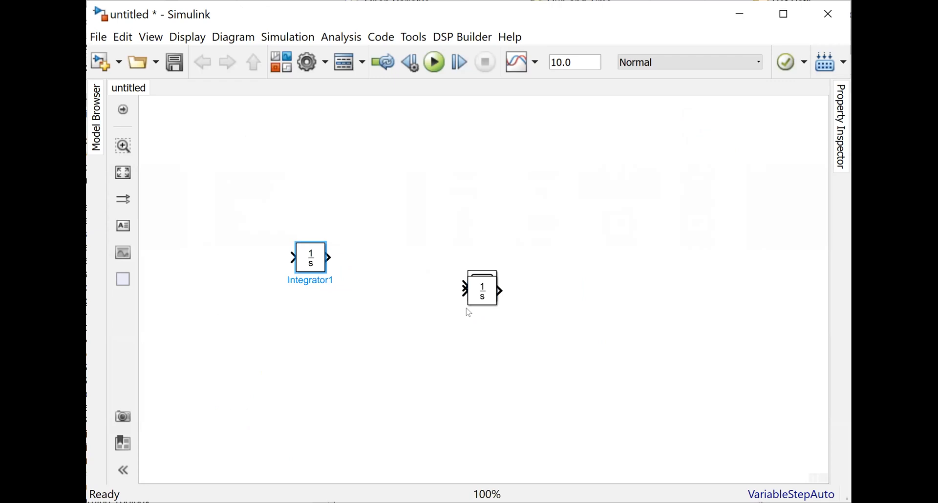
drag(469, 276, 416, 246)
drag(481, 283, 707, 267)
Place the Gain block below the two Integrators and rotate it 180 degrees so its output faces the first Integrator's side.
click(484, 297)
drag(485, 297, 473, 394)
key(ctrl+r)
key(ctrl+r)
drag(473, 396, 406, 395)
Adjust the positions of the two Integrators so they sit level with room for a labelled line between them.
drag(431, 255, 493, 255)
click(369, 257)
drag(308, 260, 325, 258)
click(407, 391)
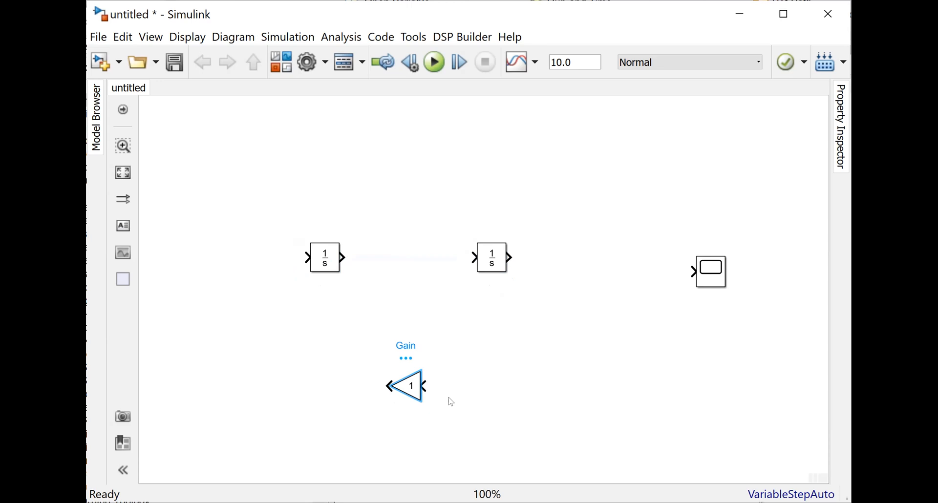
Draw an open signal line into the first Integrator's input and label it X''.
drag(301, 252, 226, 257)
click(262, 264)
double_click(263, 264)
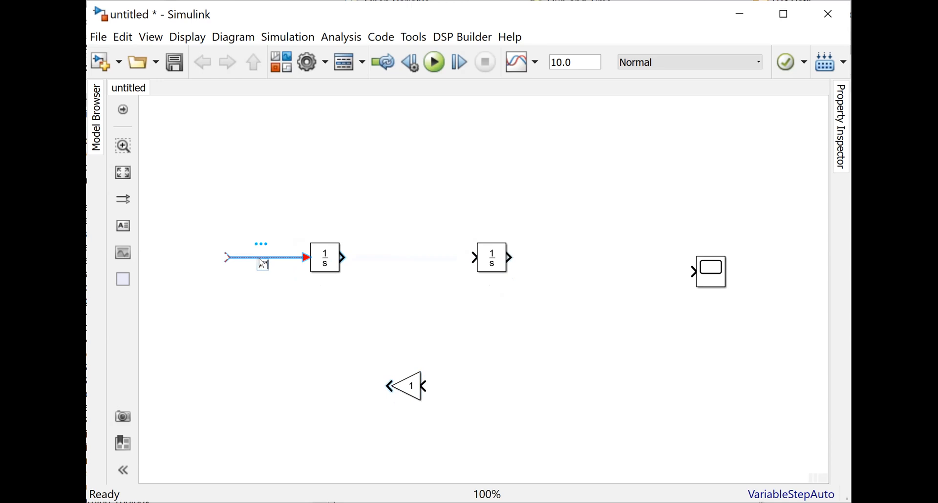
click(374, 290)
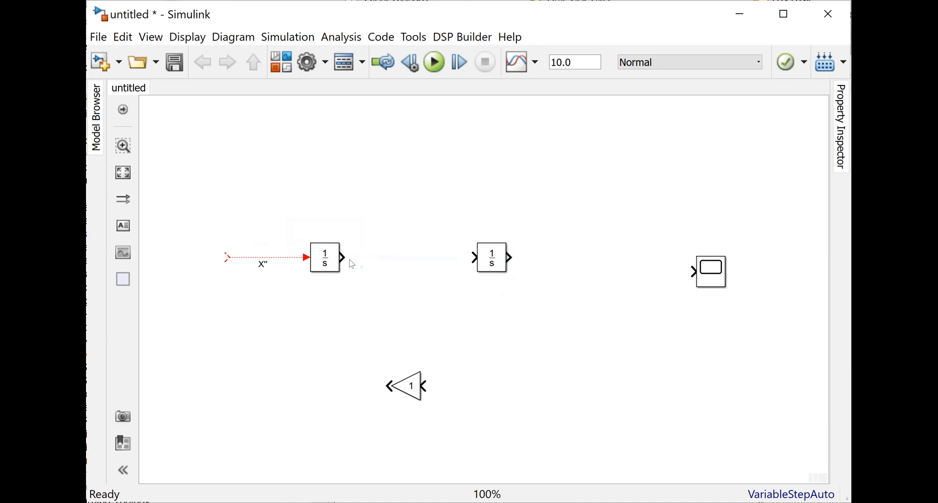
Label the first Integrator's output line X' and connect it to the second Integrator's input.
drag(346, 258, 400, 257)
double_click(375, 261)
text(X')
drag(392, 248, 478, 247)
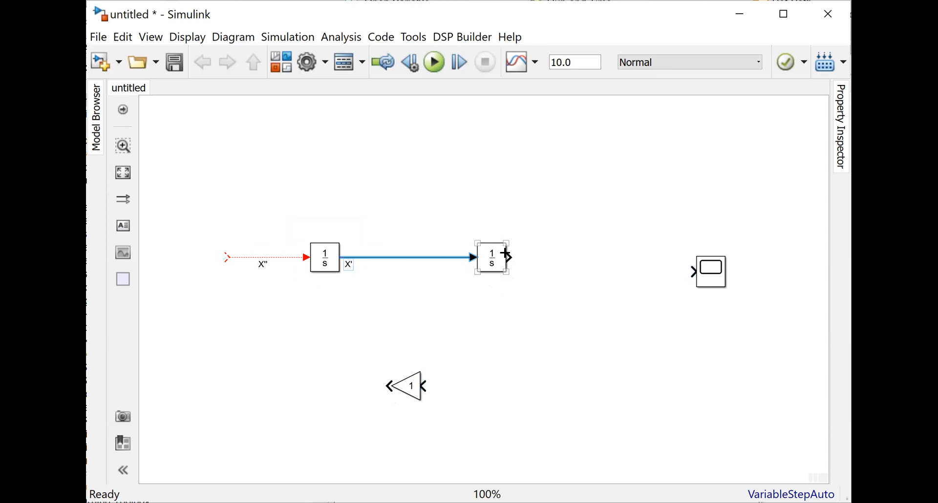
Align the Scope with the second Integrator's output and label the line between them X.
drag(707, 270, 677, 255)
double_click(536, 257)
text(X)
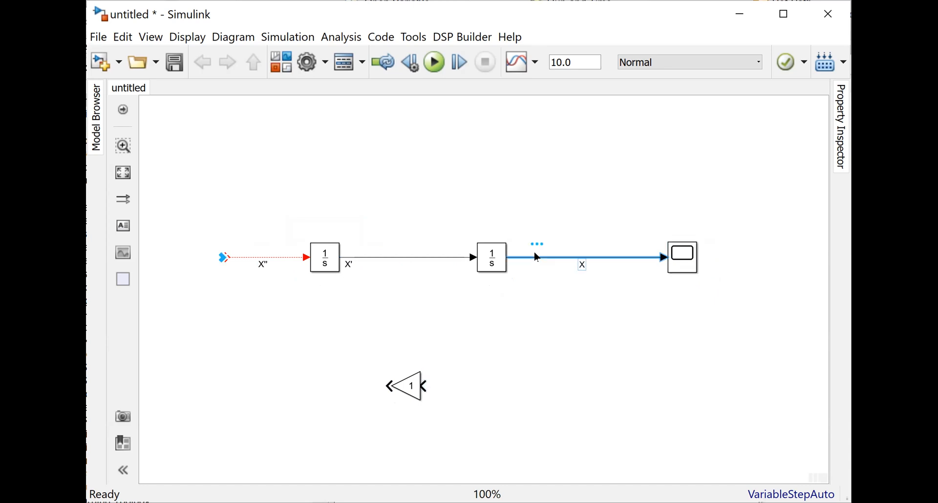
click(562, 319)
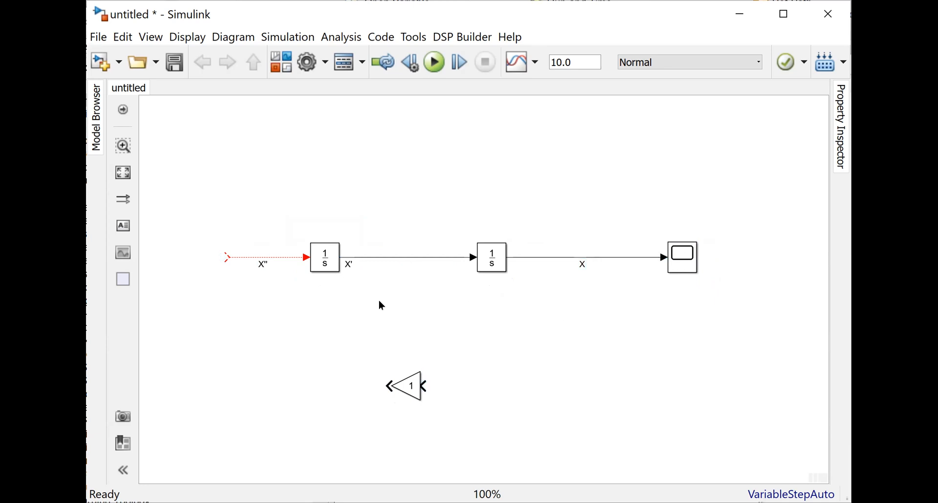
Check the first Integrator's parameters and accept them, and set the second Integrator's initial condition to 1.
double_click(327, 260)
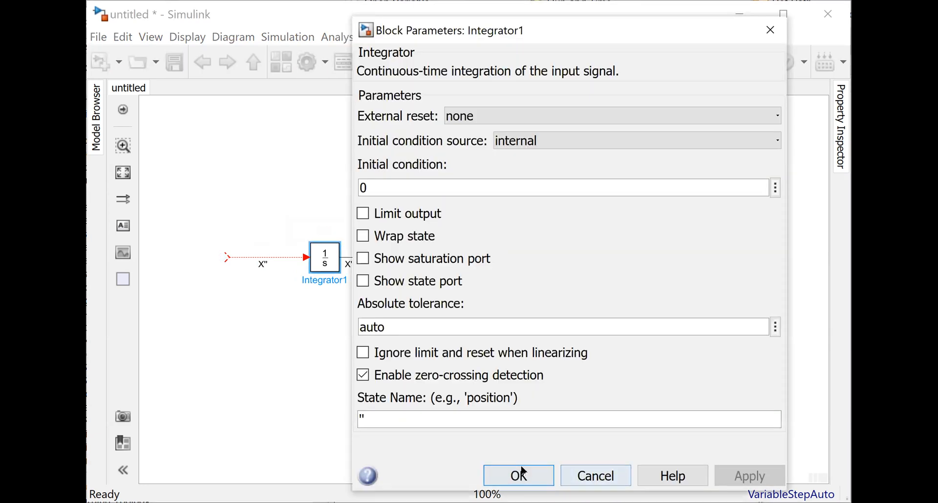
click(520, 474)
click(492, 261)
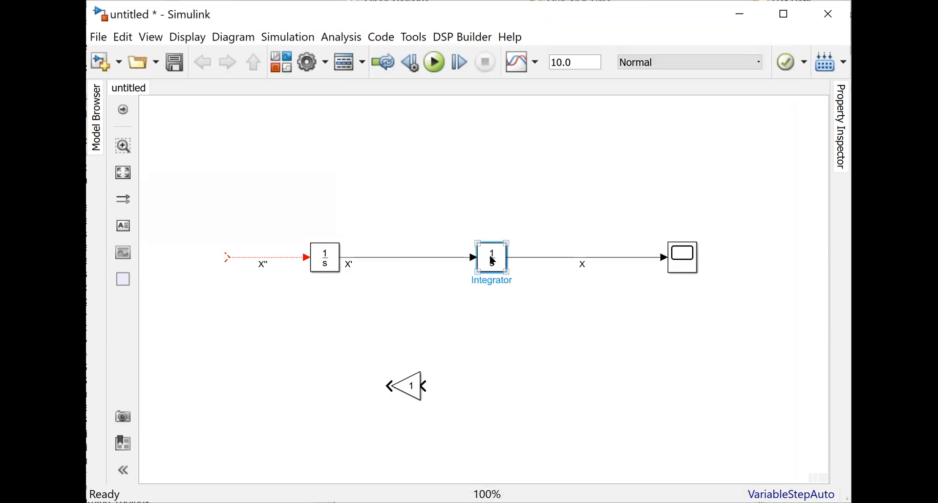
double_click(493, 261)
text(1)
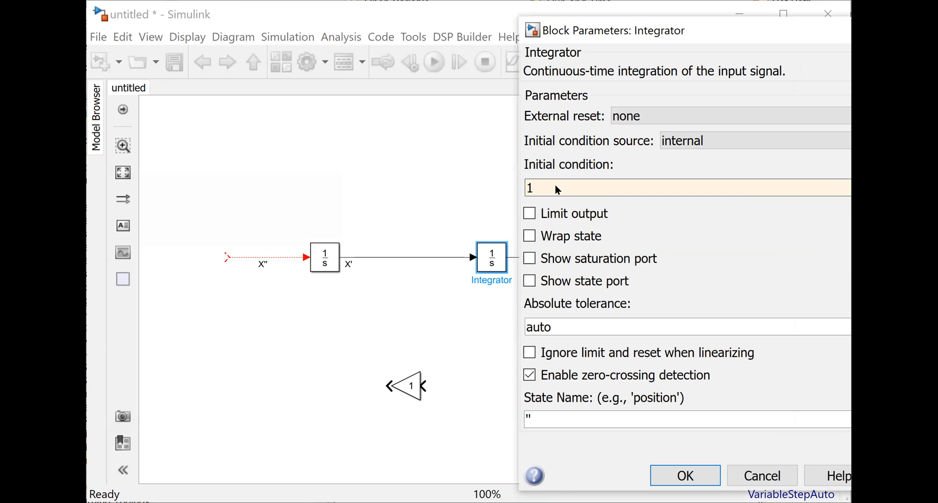
key(Return)
Set the Gain block's gain to -5/2.
click(408, 391)
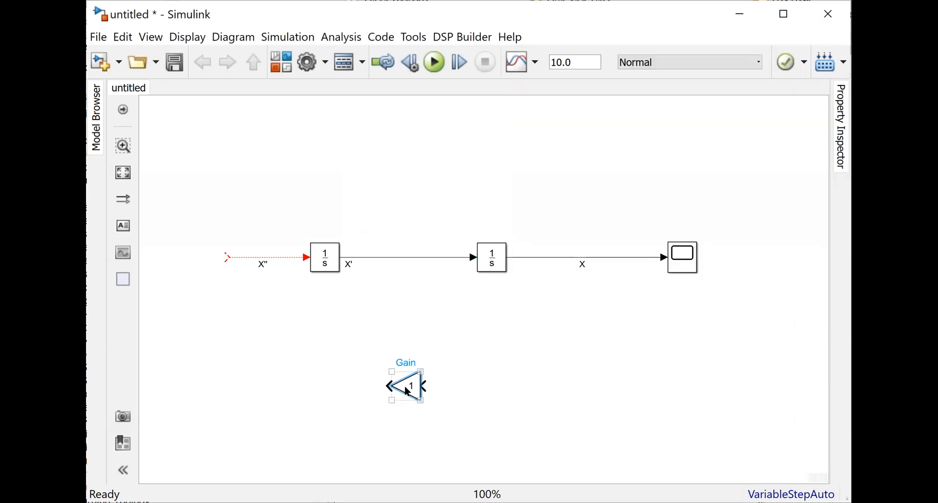
double_click(408, 391)
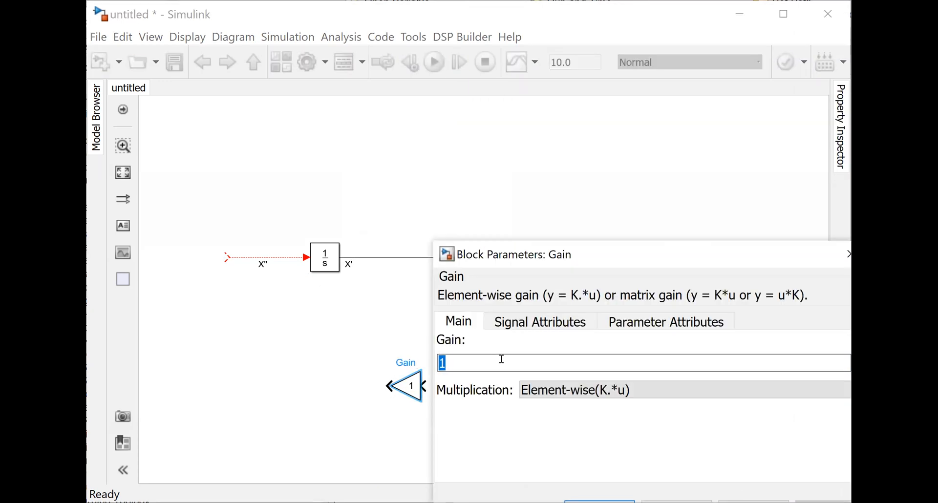
text(-5/2)
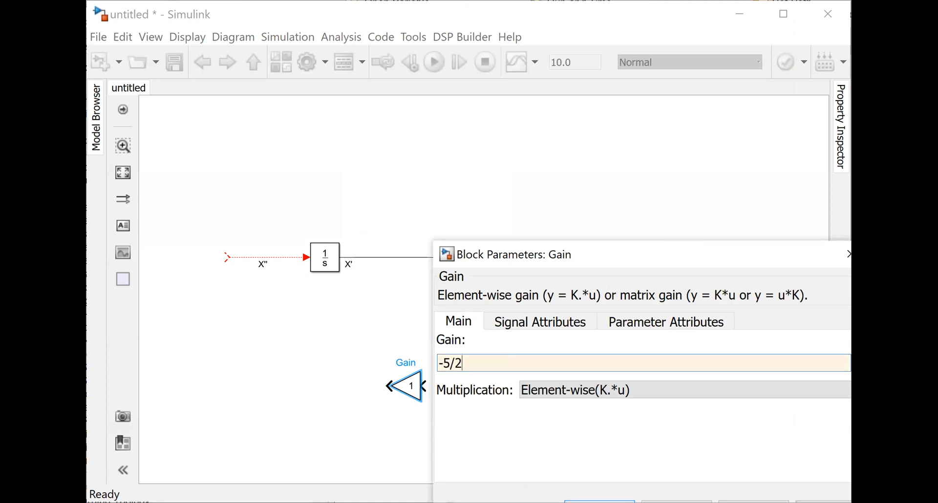
key(Return)
Close the feedback loop by connecting the Gain output to the X'' line and branching the X signal into the Gain input.
drag(382, 380, 221, 247)
key(ctrl+z)
click(221, 249)
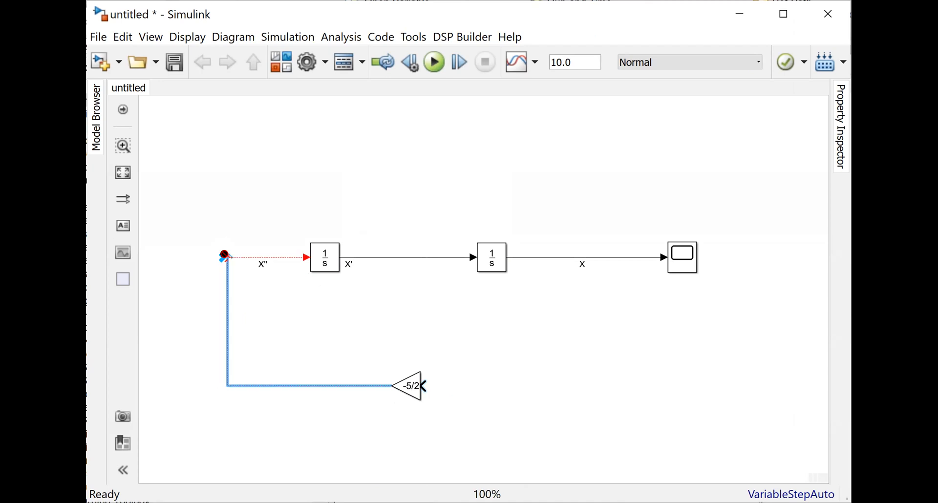
drag(226, 266, 217, 253)
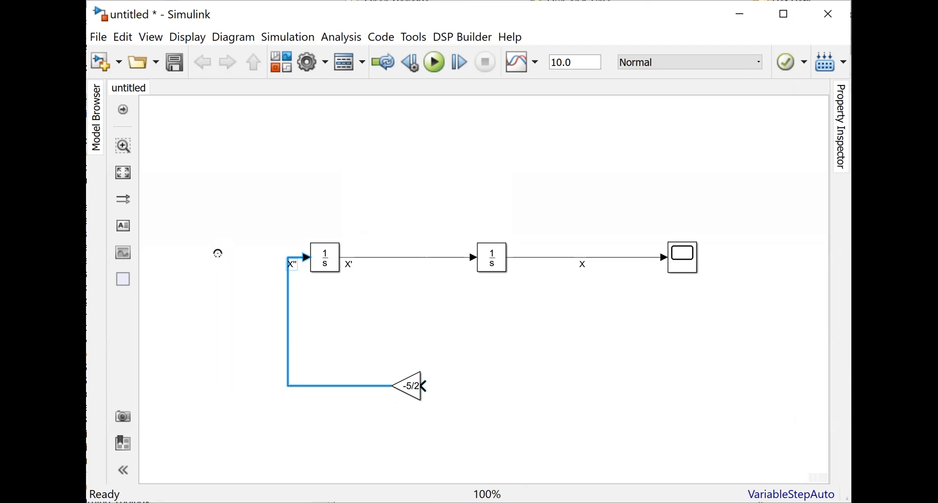
drag(288, 299, 201, 298)
mouse_move(442, 380)
mouse_down()
mouse_move(559, 274)
mouse_move(552, 253)
mouse_up()
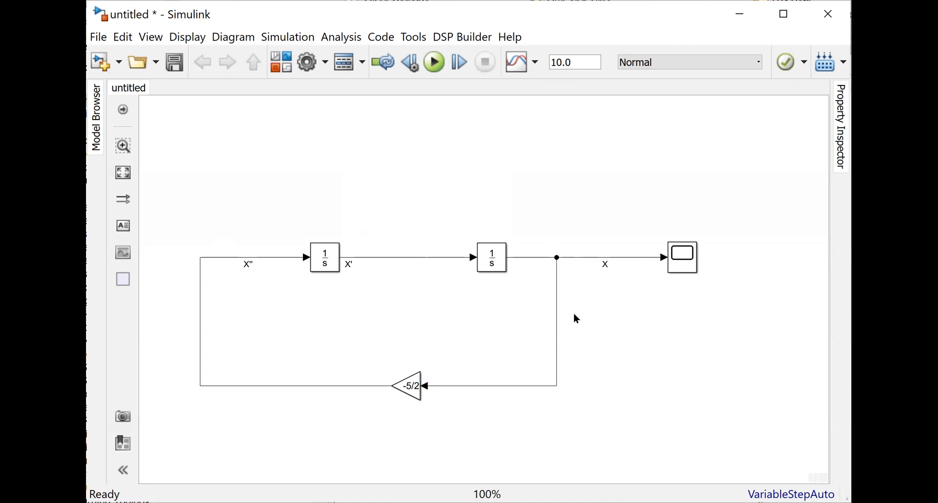
Set the solver's max step size to .01 in the model's configuration parameters and apply it.
click(307, 63)
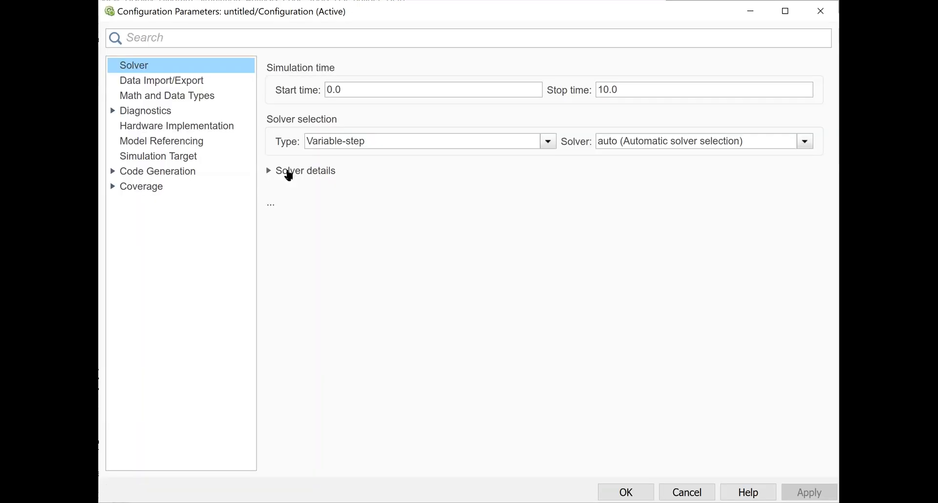
click(290, 172)
double_click(395, 202)
key(BackSpace)
text(.01)
double_click(395, 202)
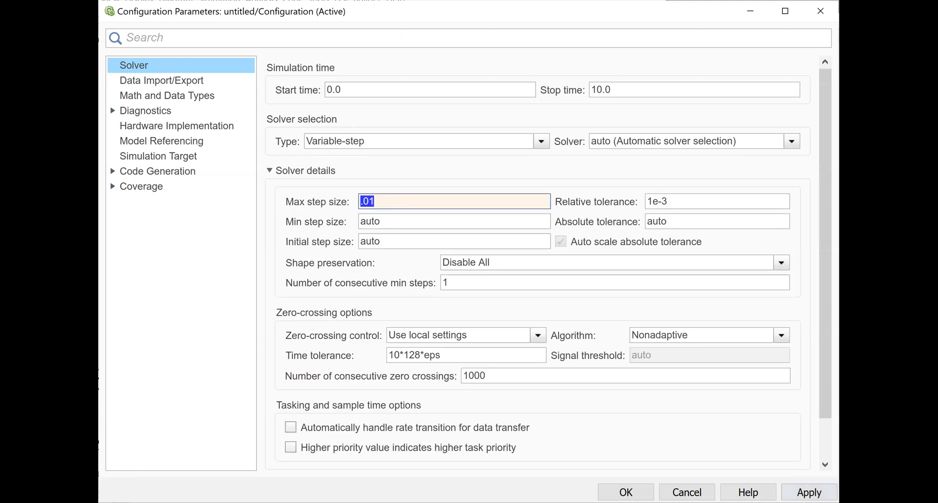
click(804, 489)
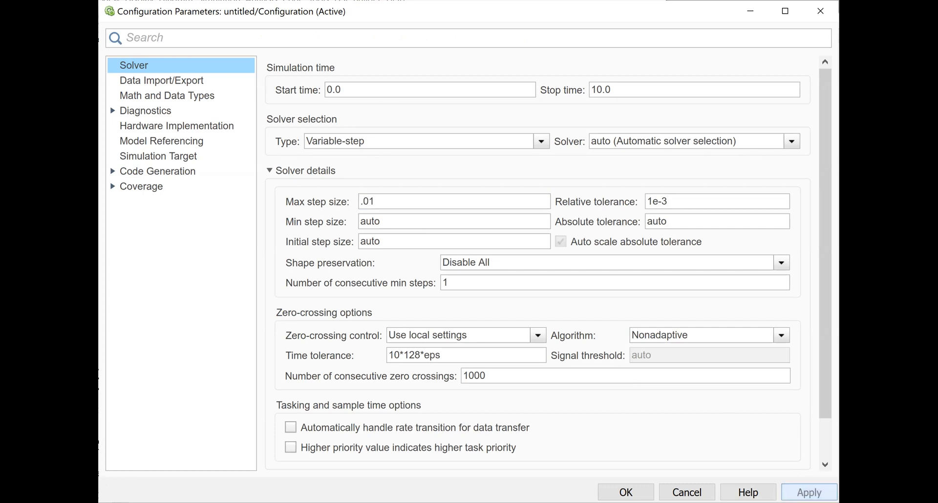
key(Return)
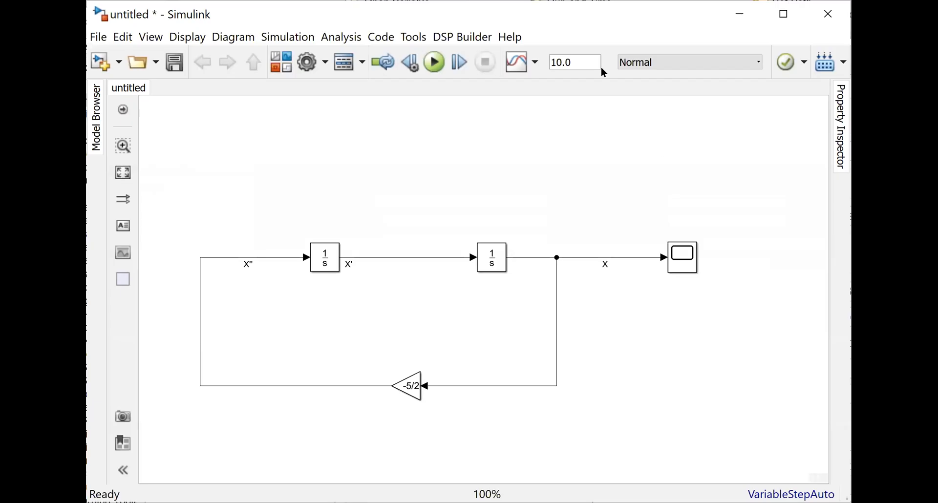
Run the simulation and open the Scope to view the X signal.
click(436, 62)
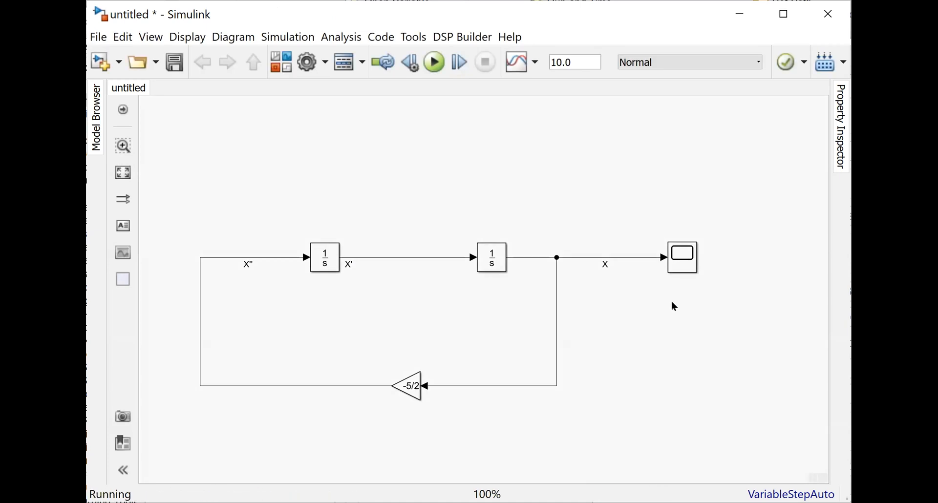
click(683, 256)
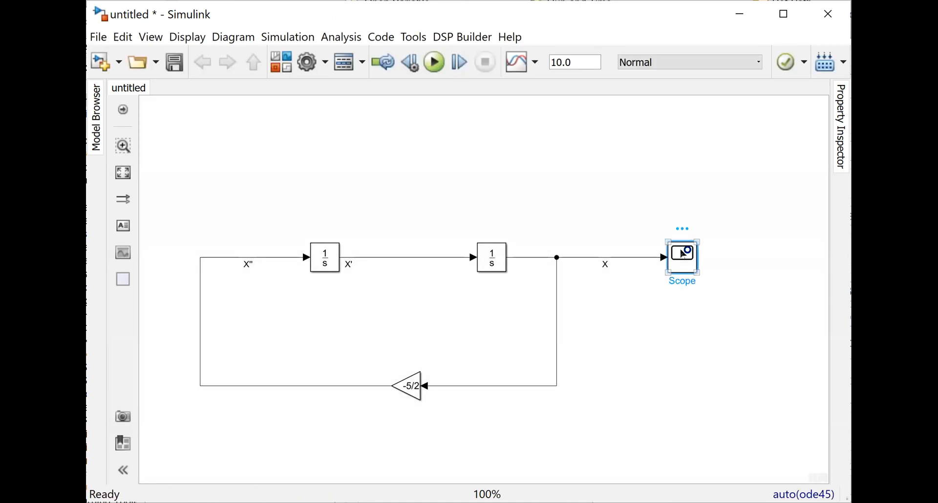
double_click(683, 256)
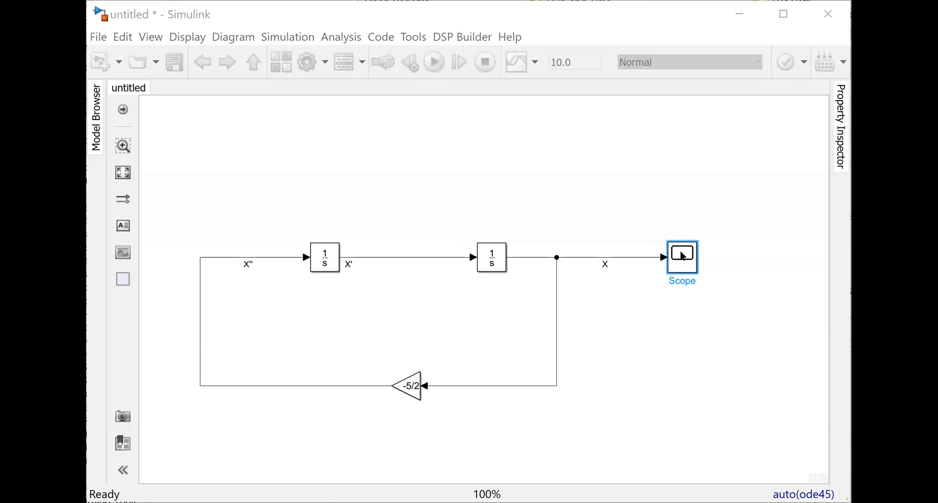